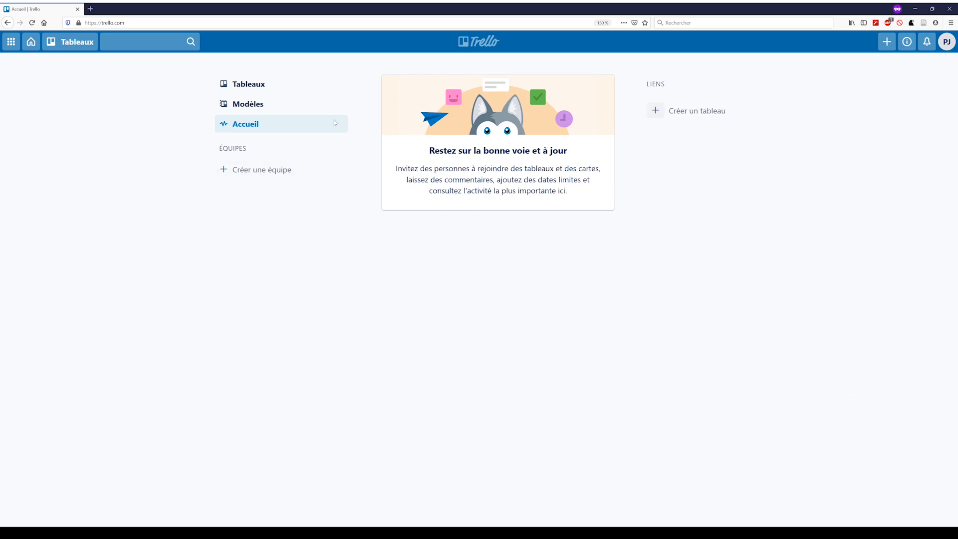
Step: Create a team named Dream of type Éducation with the description "On est gentils", skipping member invitations
click(258, 84)
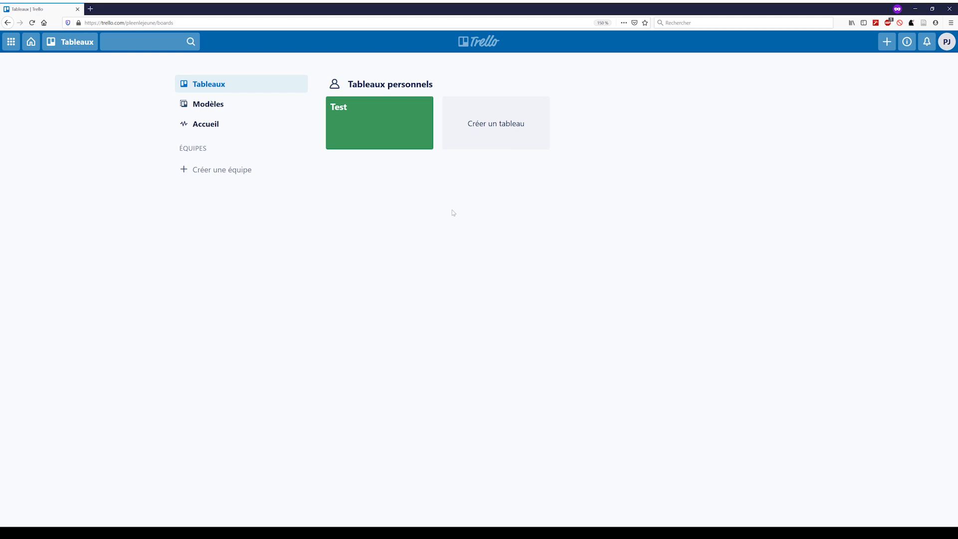
click(265, 174)
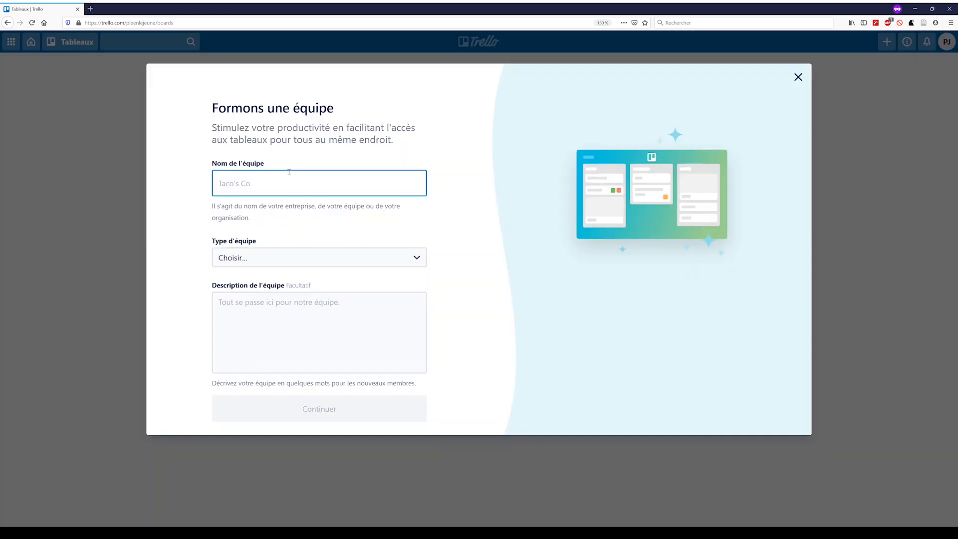
text(Dream)
click(294, 262)
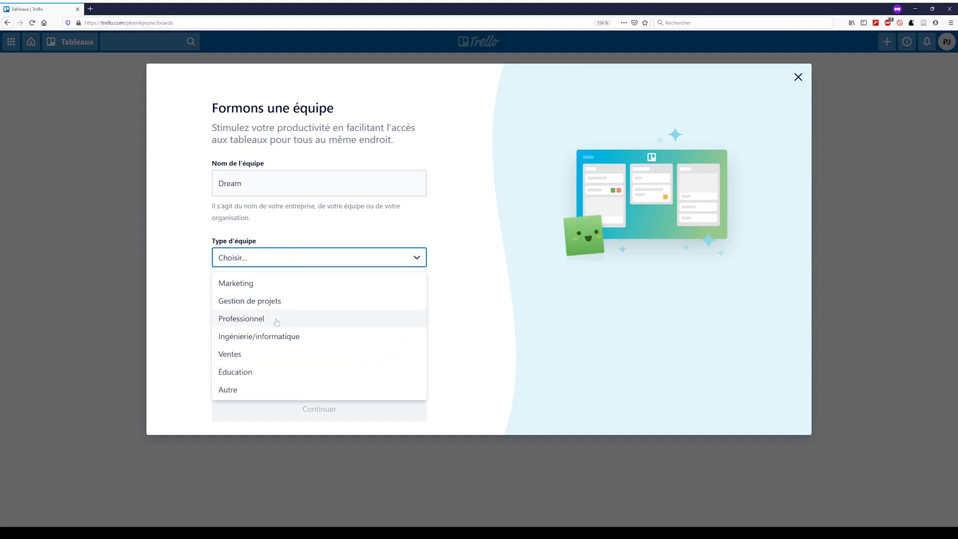
click(256, 373)
click(322, 318)
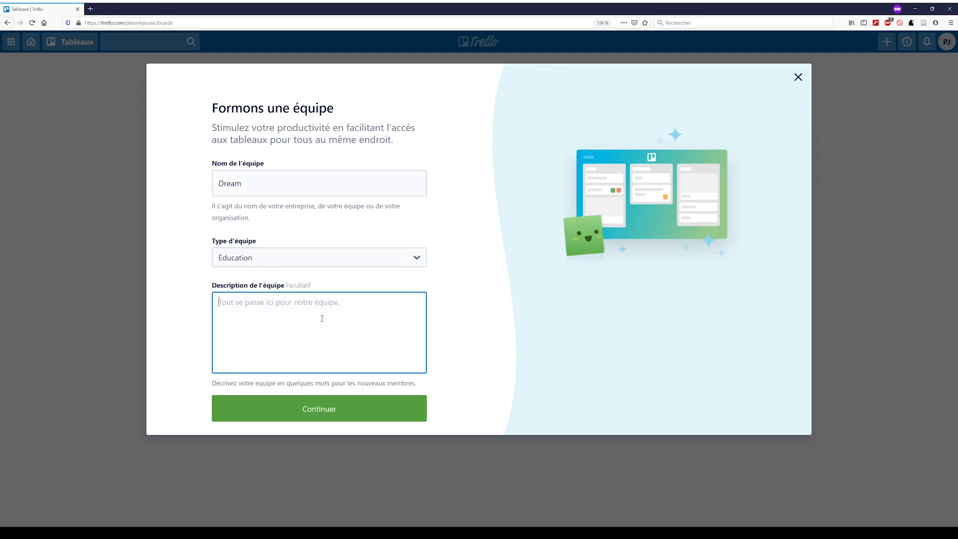
text(On est gentils)
click(329, 409)
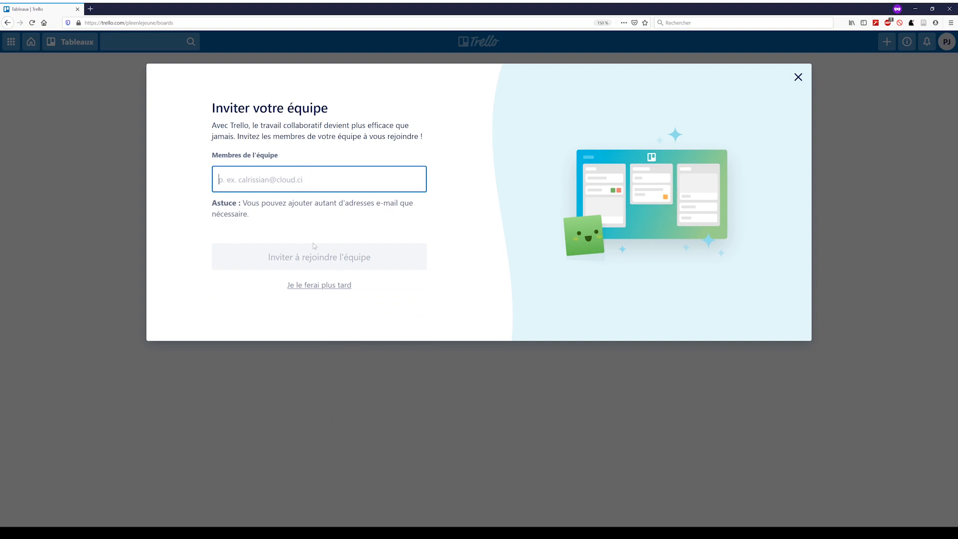
click(328, 286)
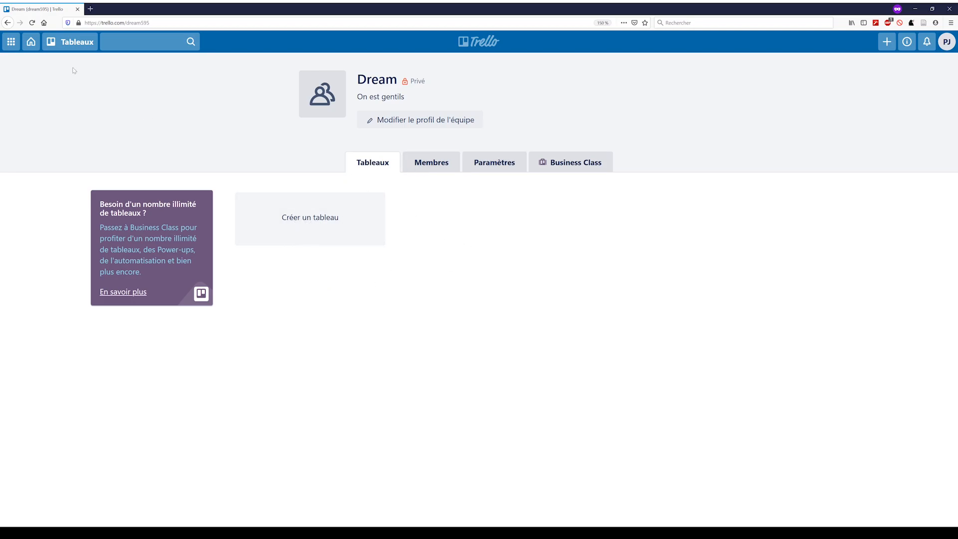
Step: Create a board titled "Test 2" in the Dream team, visible to team members
click(31, 44)
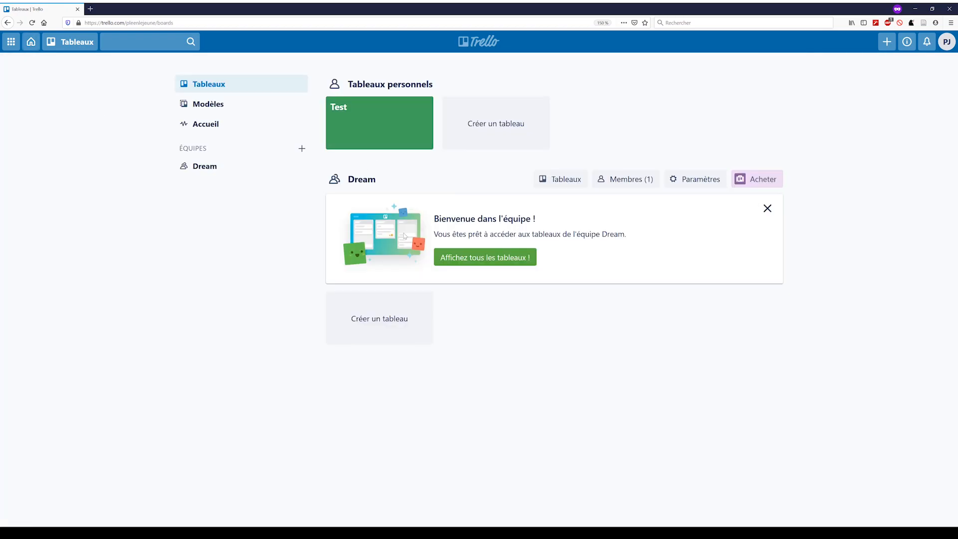
click(556, 181)
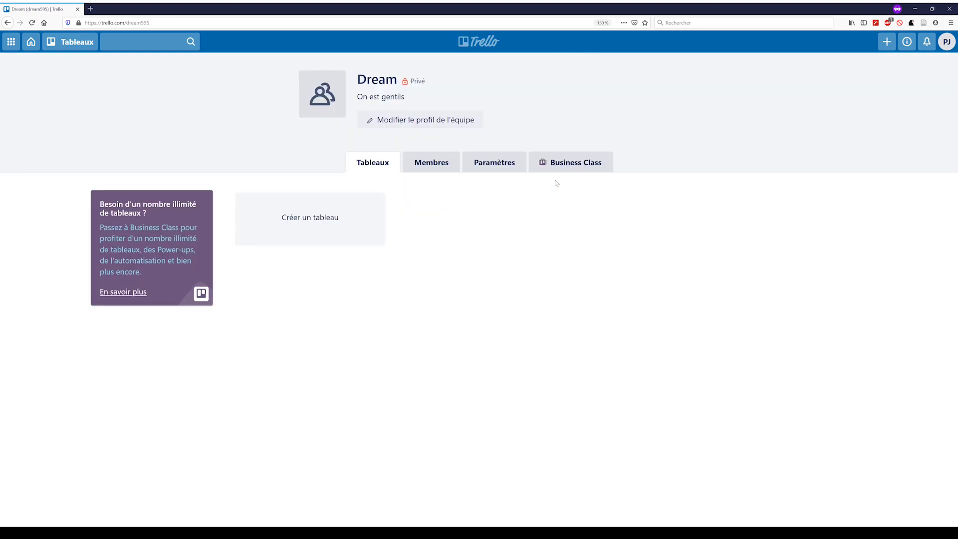
click(331, 221)
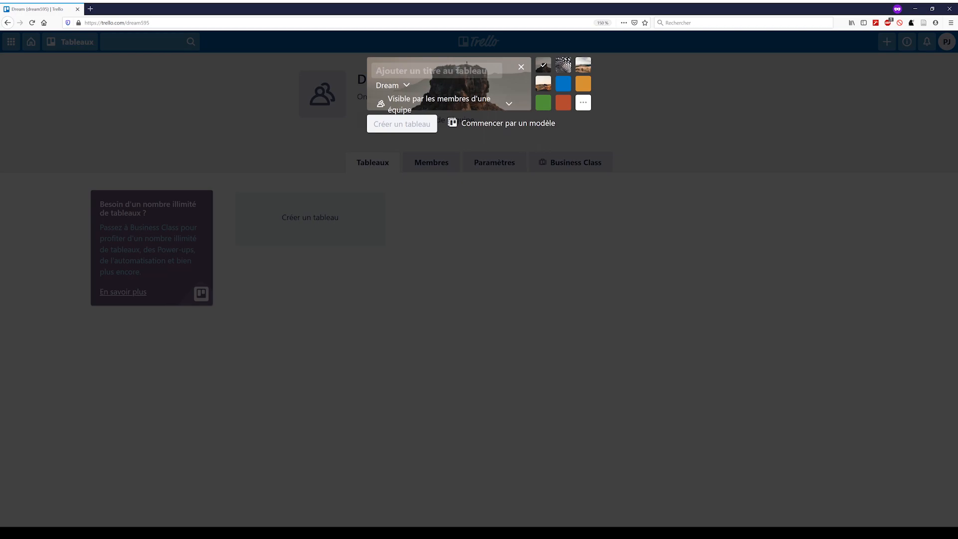
text(Test 2)
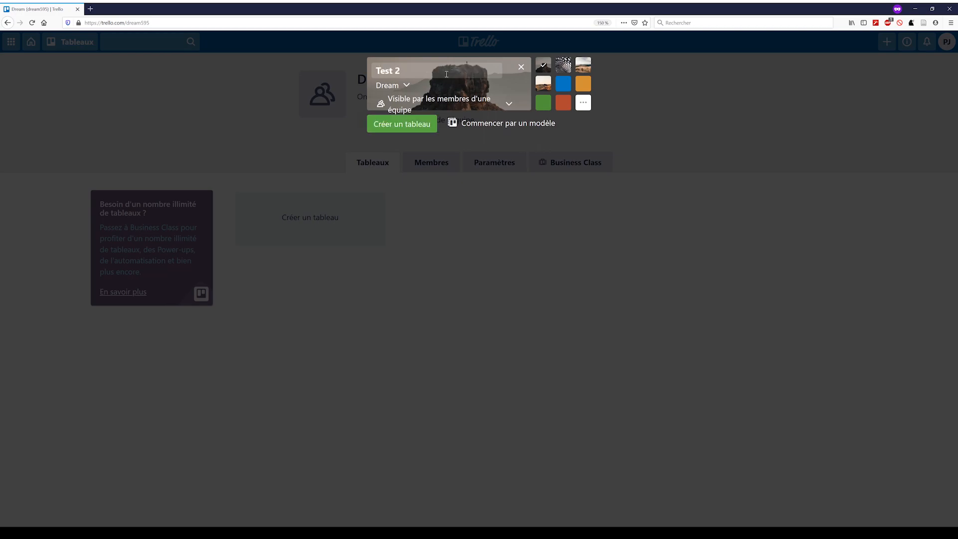
click(420, 101)
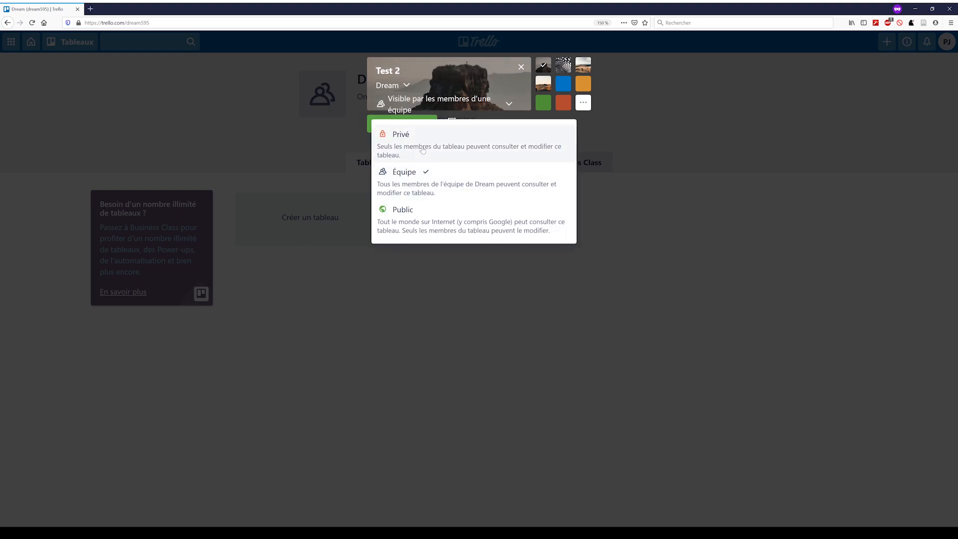
click(430, 191)
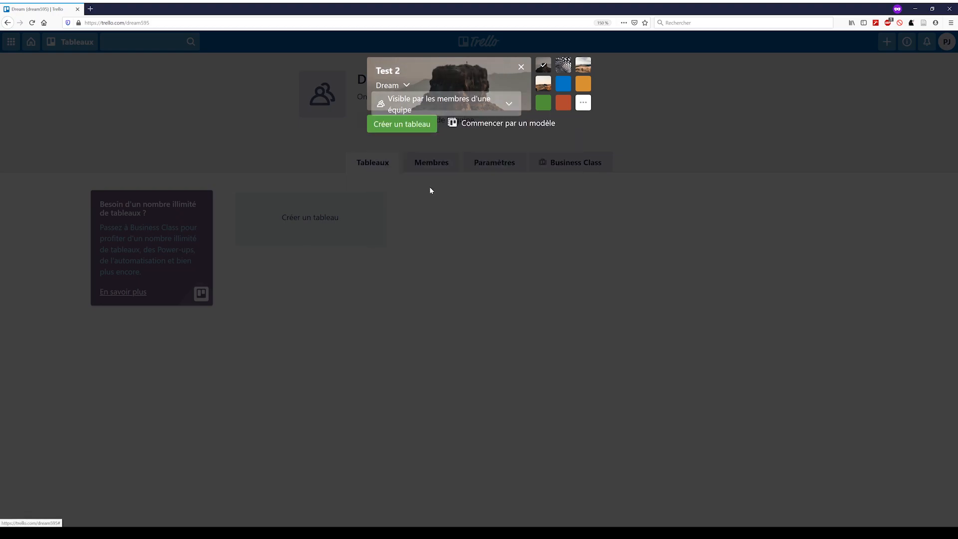
click(416, 129)
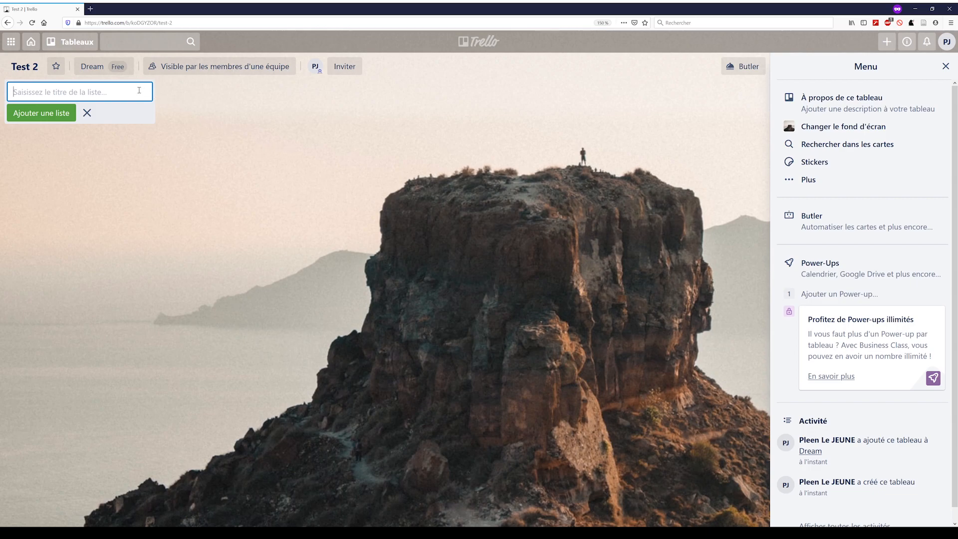
Step: Add three lists to the board, titled "A faire", "En cours" and "Fait"
text(A faire)
key(Return)
text(En cours)
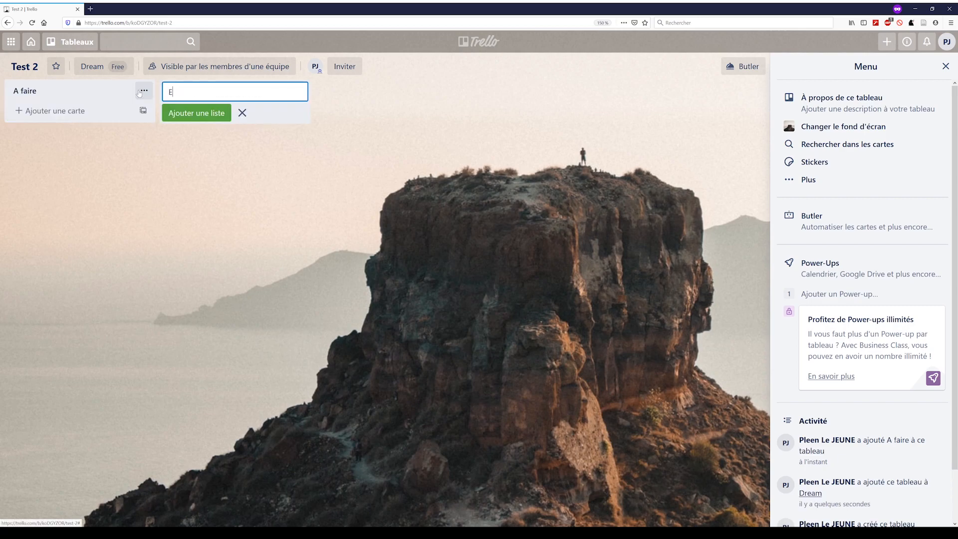
key(Return)
text(Fait)
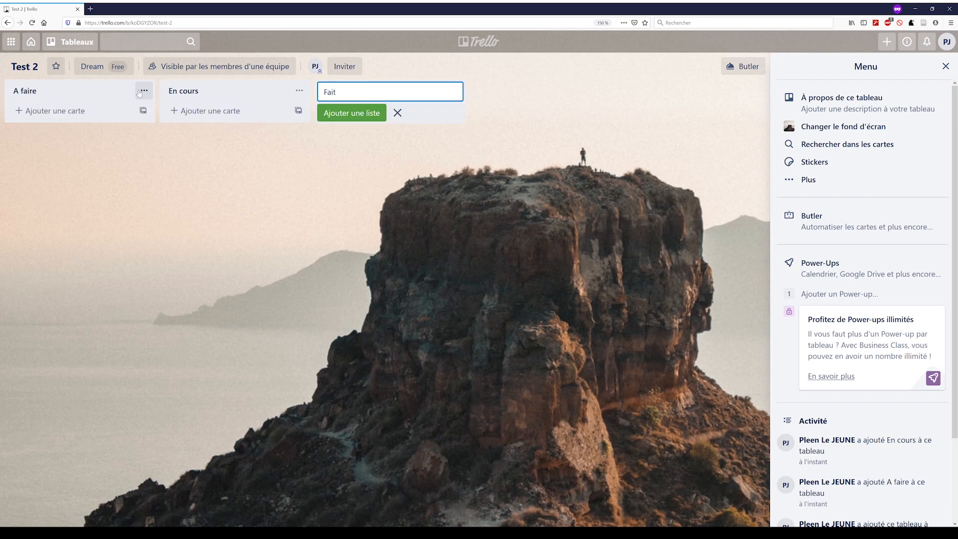
key(Return)
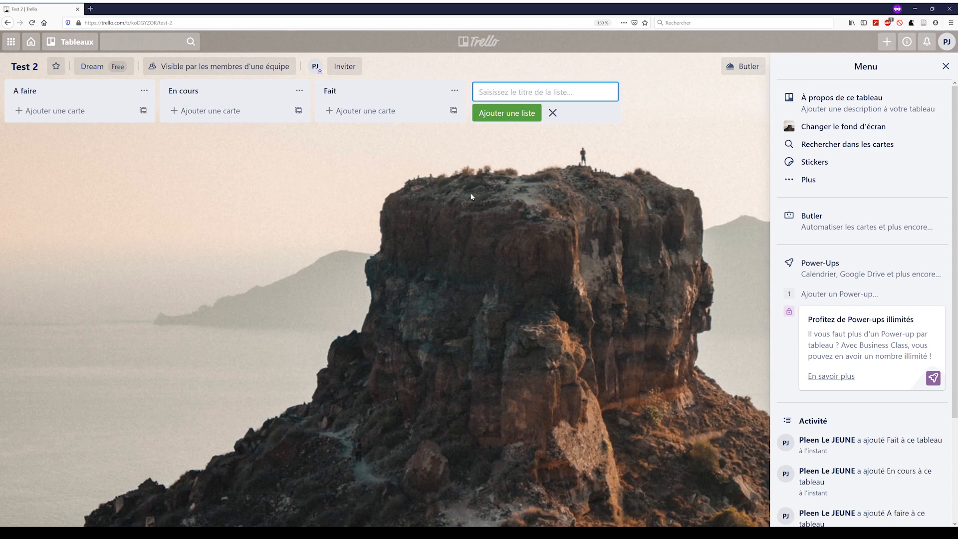
Step: Add a card titled "Ranger mon bureau" to the "A faire" list
click(100, 112)
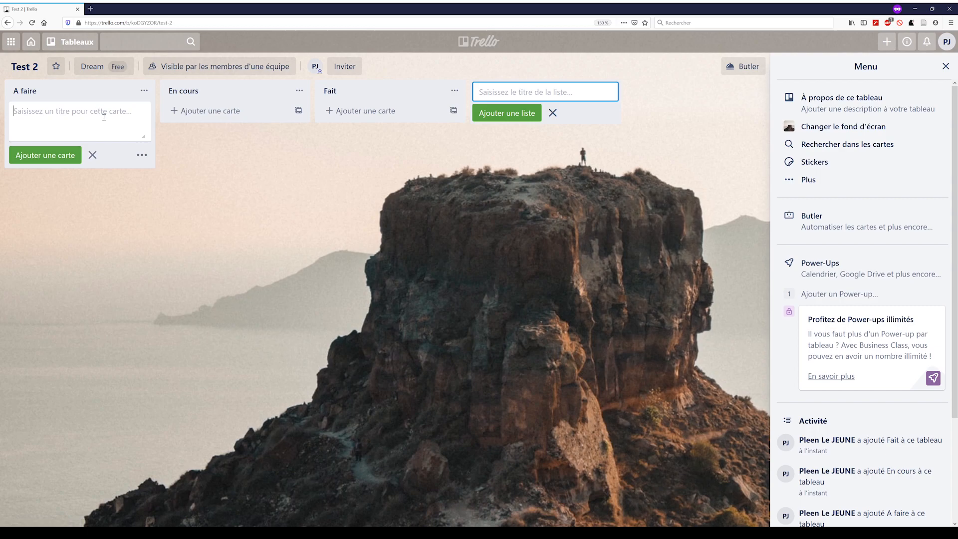
text(Ranger mon bureau)
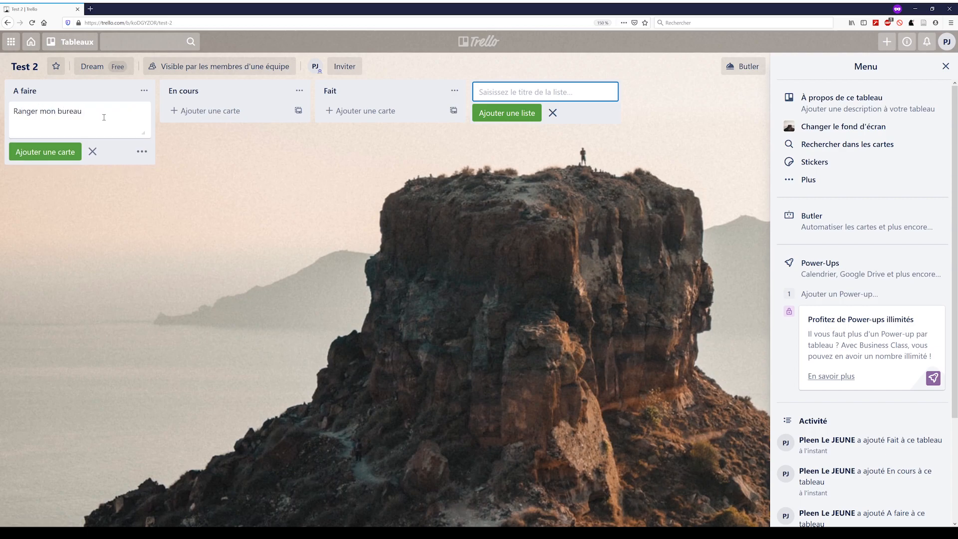
click(71, 153)
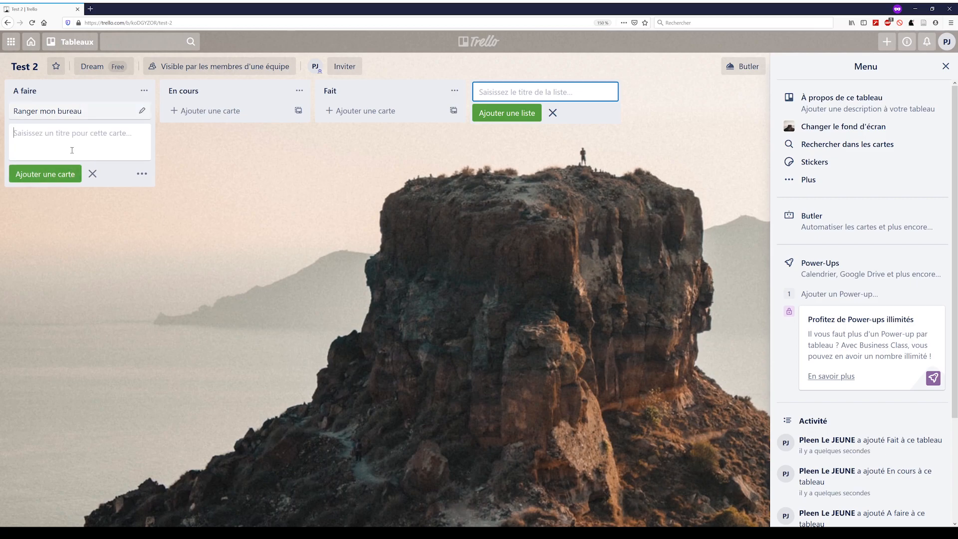
Step: Open the "Ranger mon bureau" card and enter the description "Mon bureau est trop en bazar"
click(102, 113)
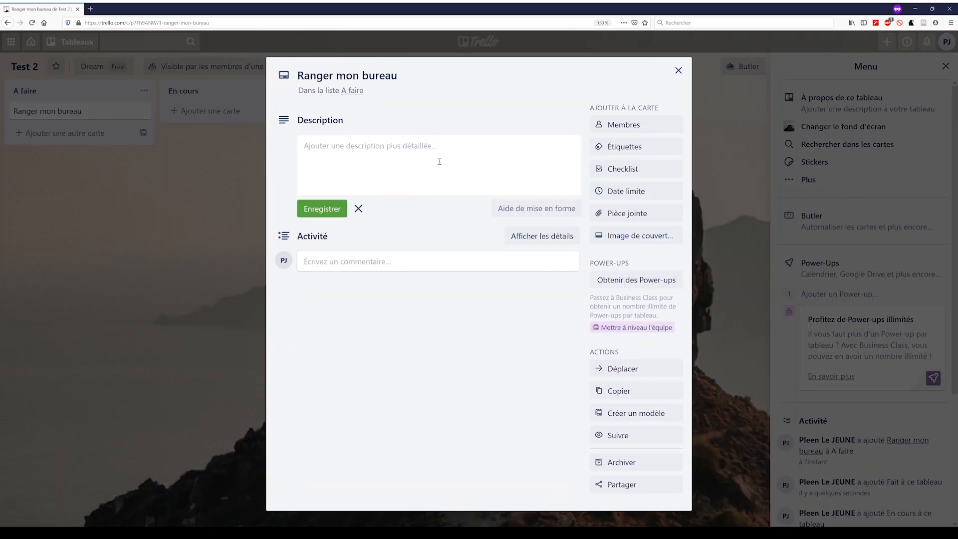
text(Mon bureau est trop en bazea)
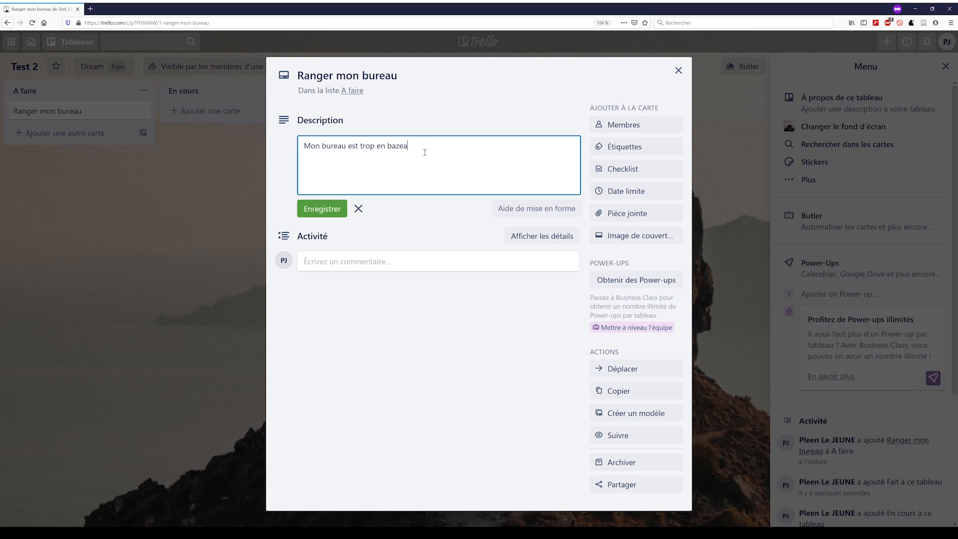
key(BackSpace)
key(BackSpace)
text(ar)
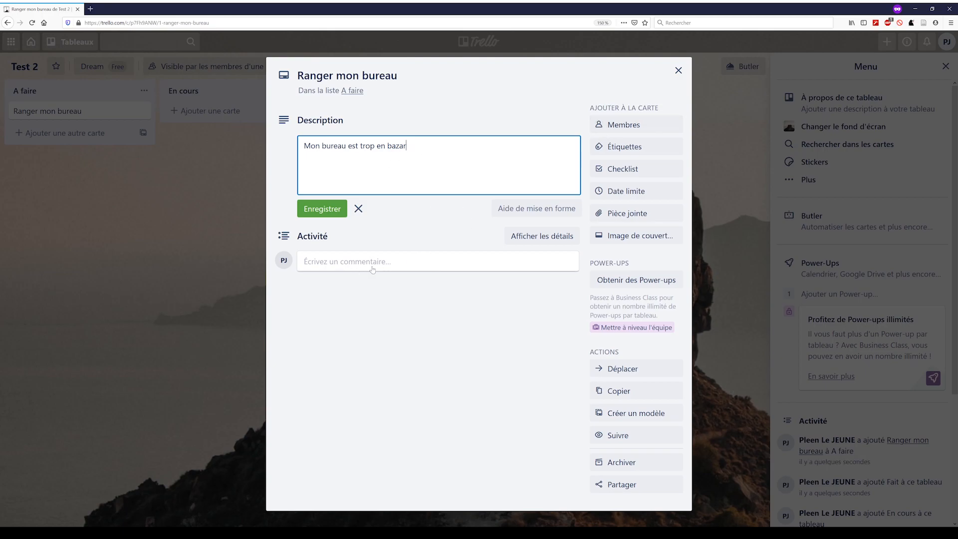
Step: Assign the board's only member to the "Ranger mon bureau" card
click(627, 126)
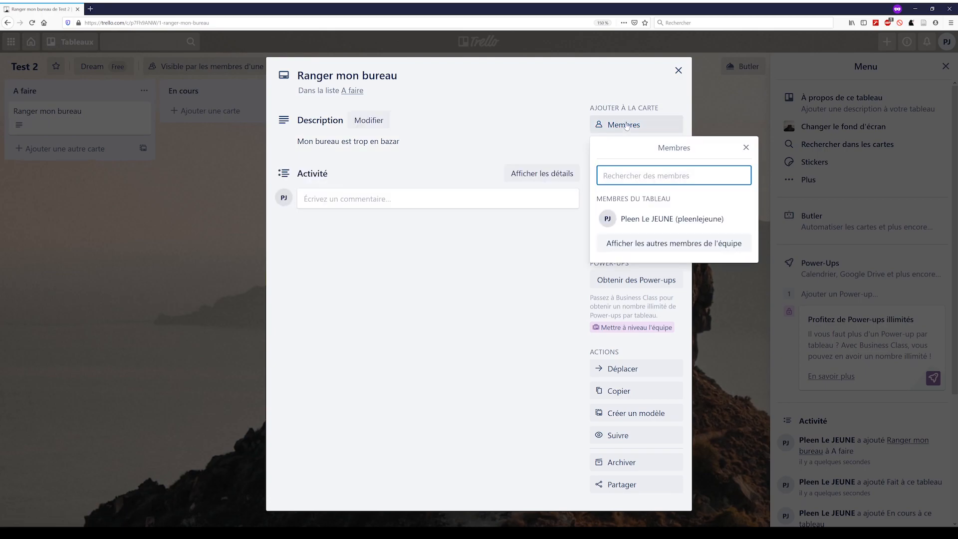
click(671, 220)
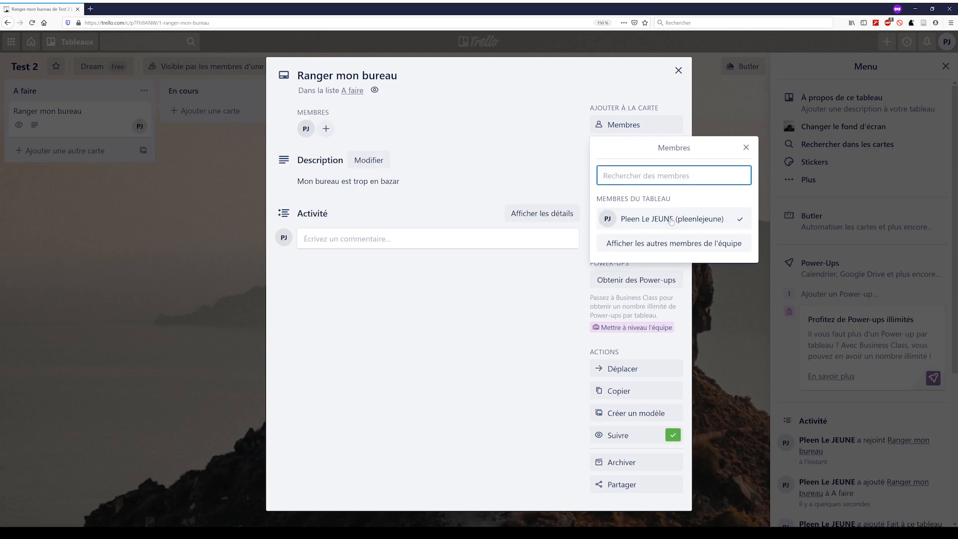
click(746, 148)
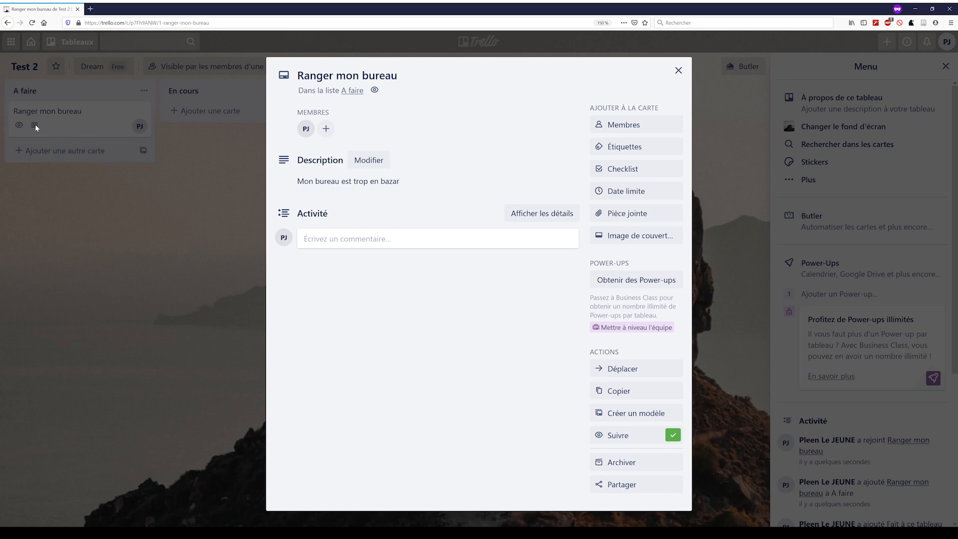
Step: Name the green label "Pas urgent" and apply it to the "Ranger mon bureau" card
click(629, 148)
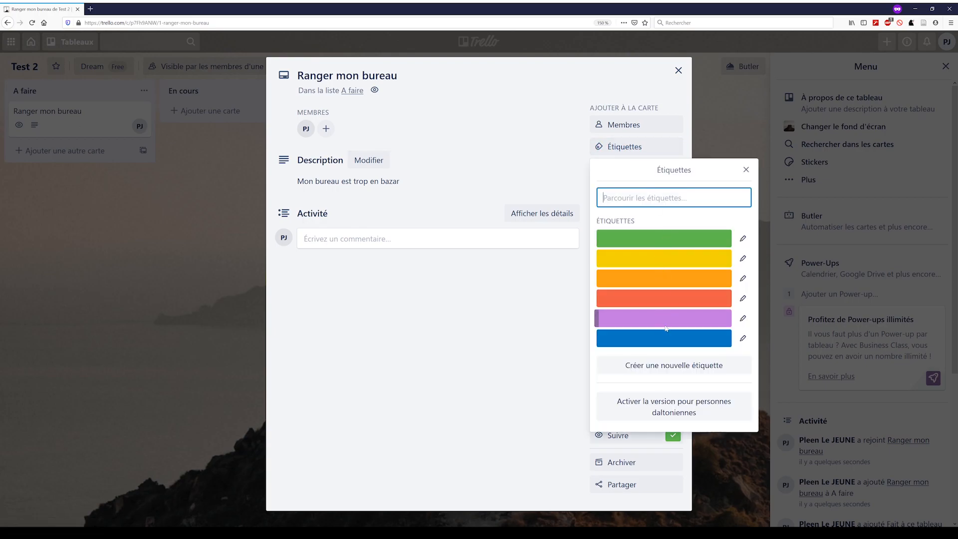
click(743, 239)
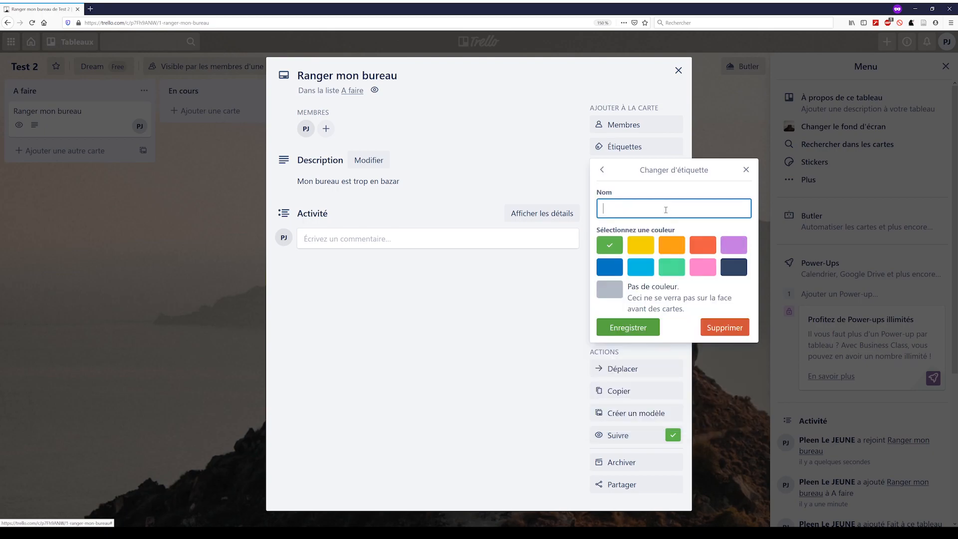
text(Pas urgent)
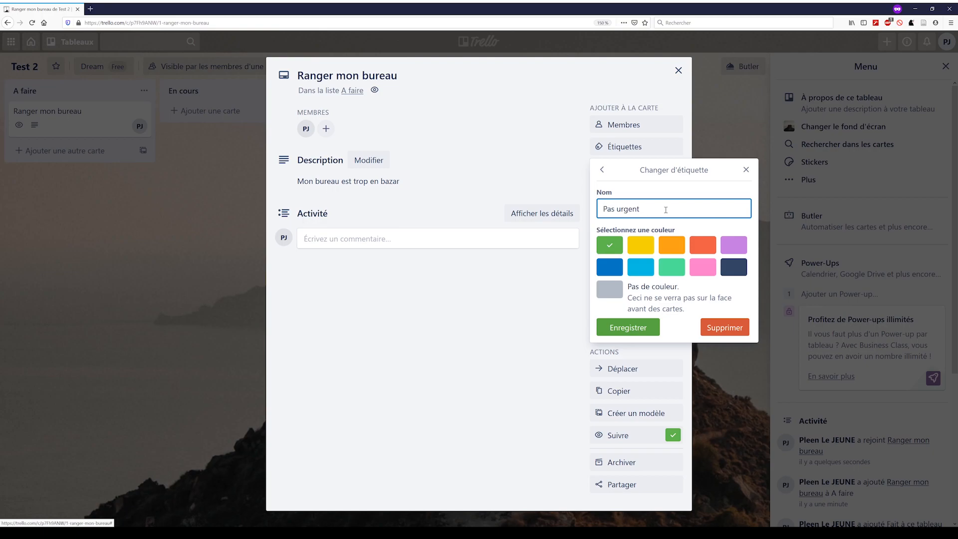
click(646, 328)
click(655, 241)
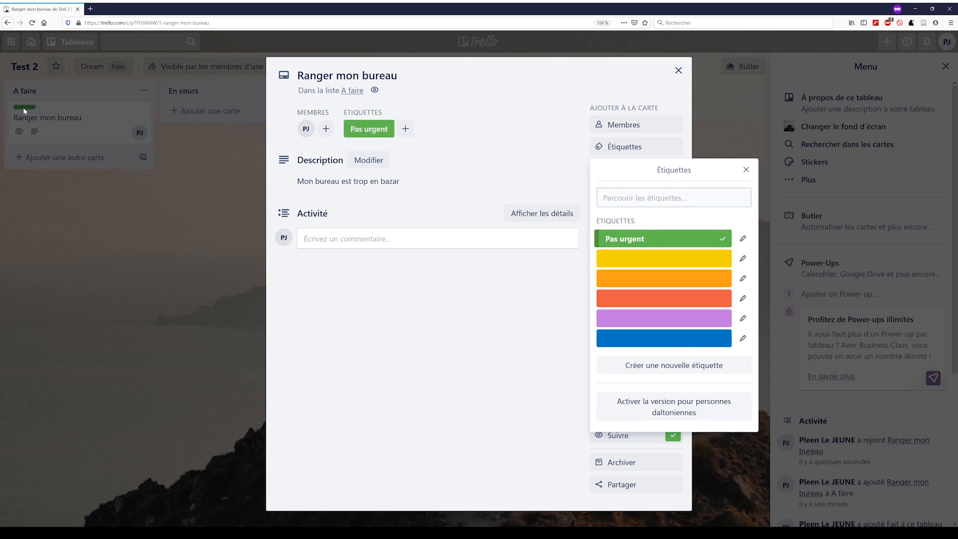
click(544, 333)
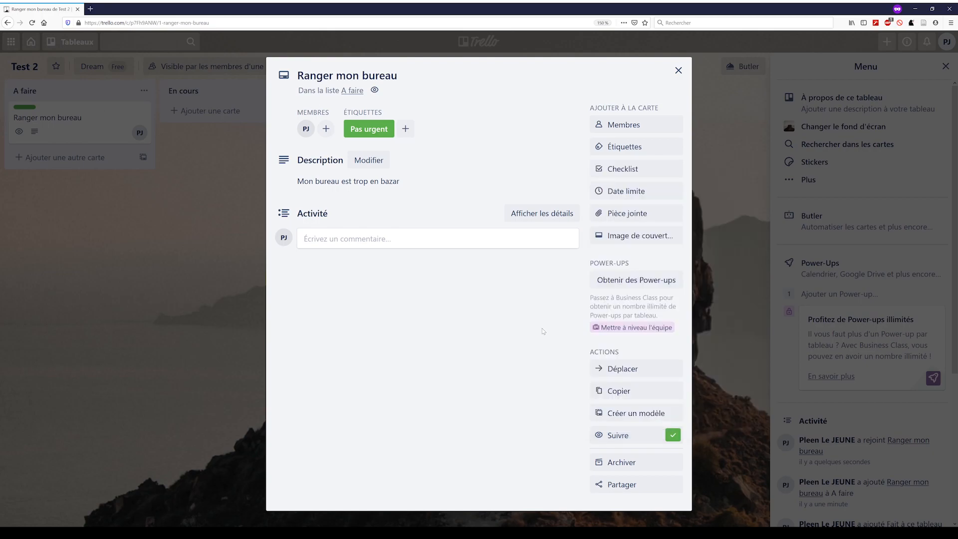
Step: Add a checklist with the items "Ranger mes stylos" and "Ranger mes papiers" to the card, and mark "Ranger mes stylos" as completed
click(626, 172)
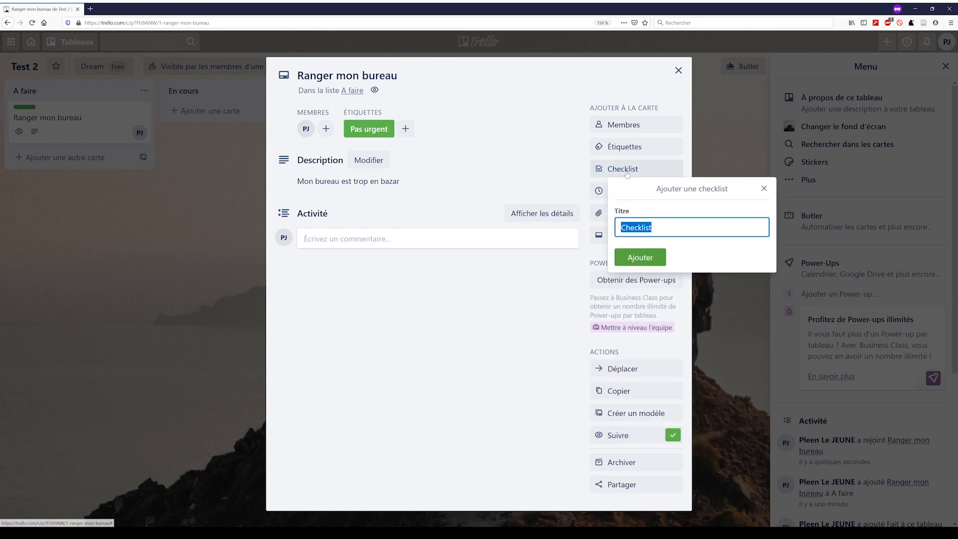
click(640, 257)
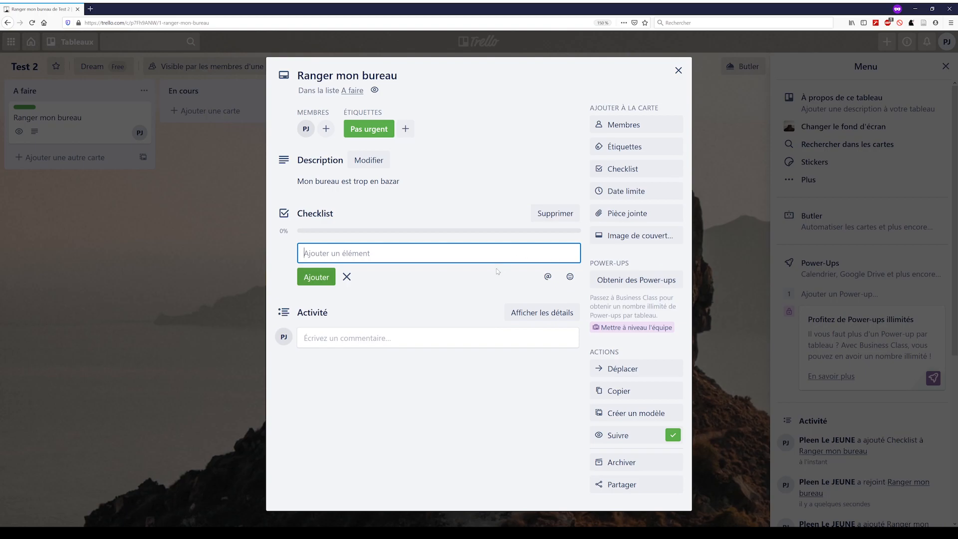
text(Ranger mes stylos)
key(Return)
text(Ranger mes papiers)
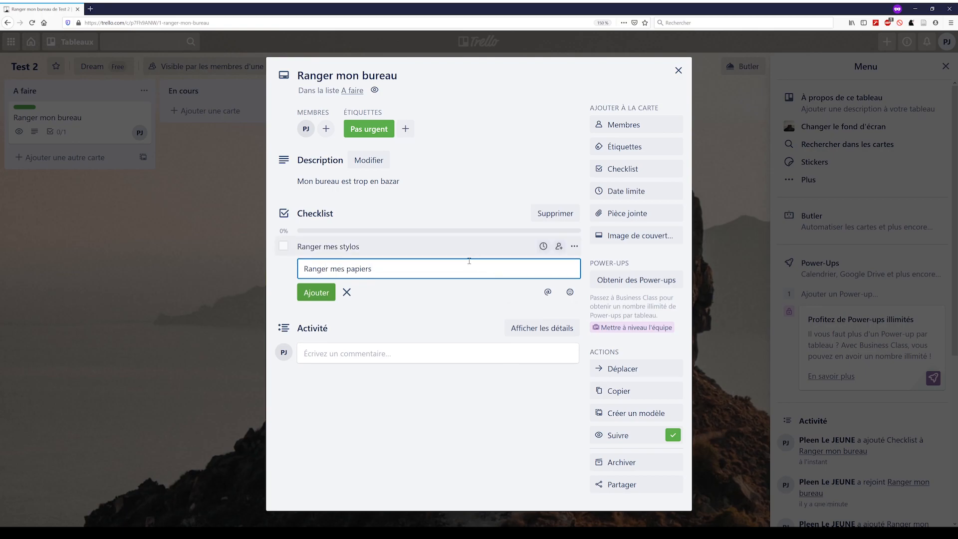
click(333, 294)
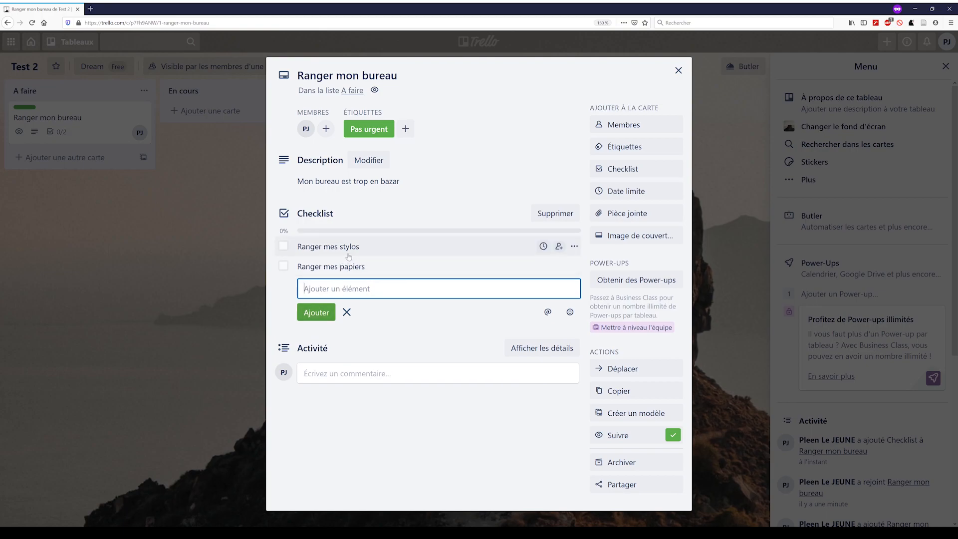
click(284, 248)
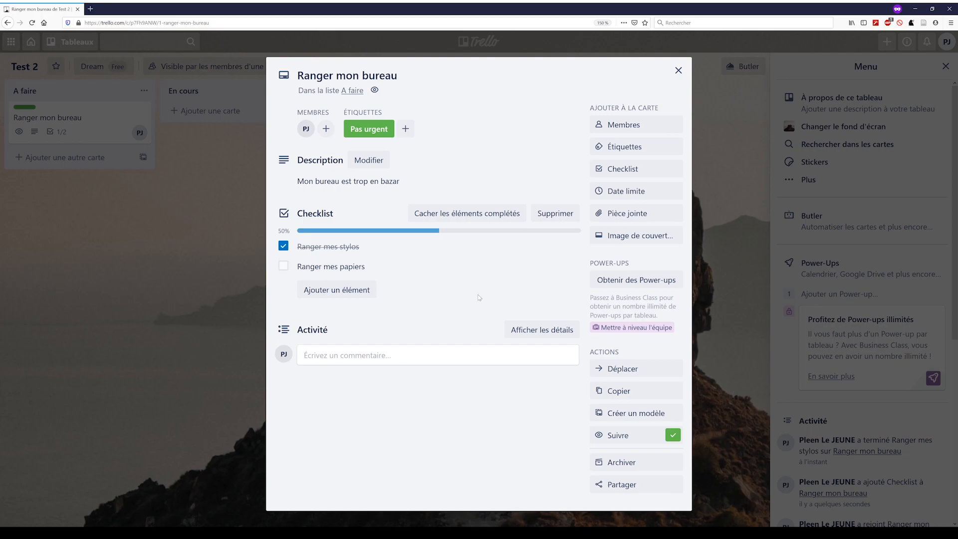
Step: Set the "Ranger mon bureau" card's due date to 20/3/2020 at 20:44 with a "1 jour avant" reminder, and save it
click(628, 192)
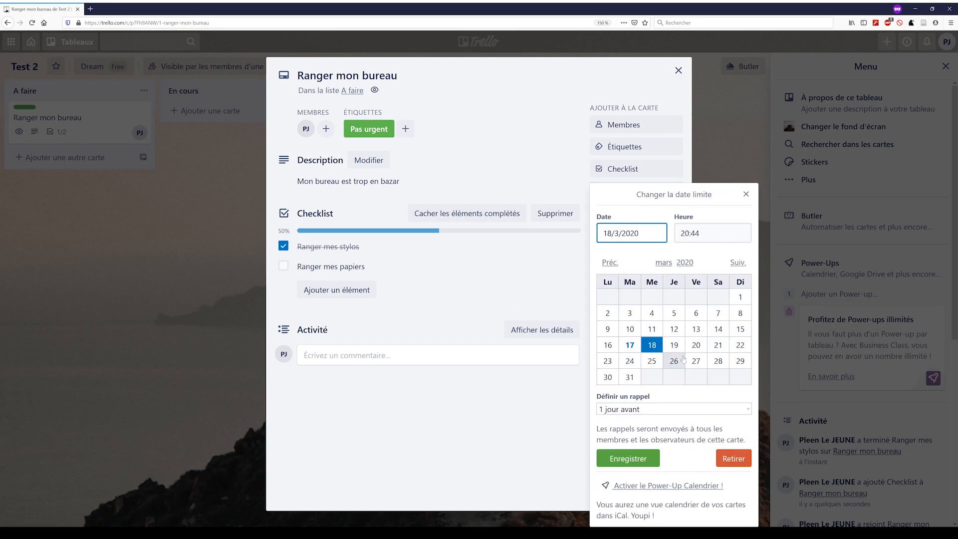
click(696, 345)
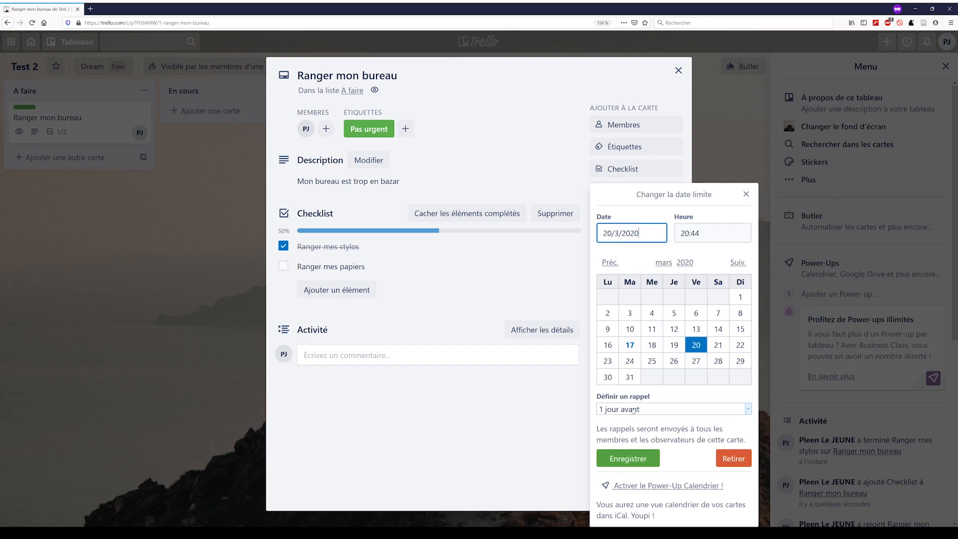
click(632, 460)
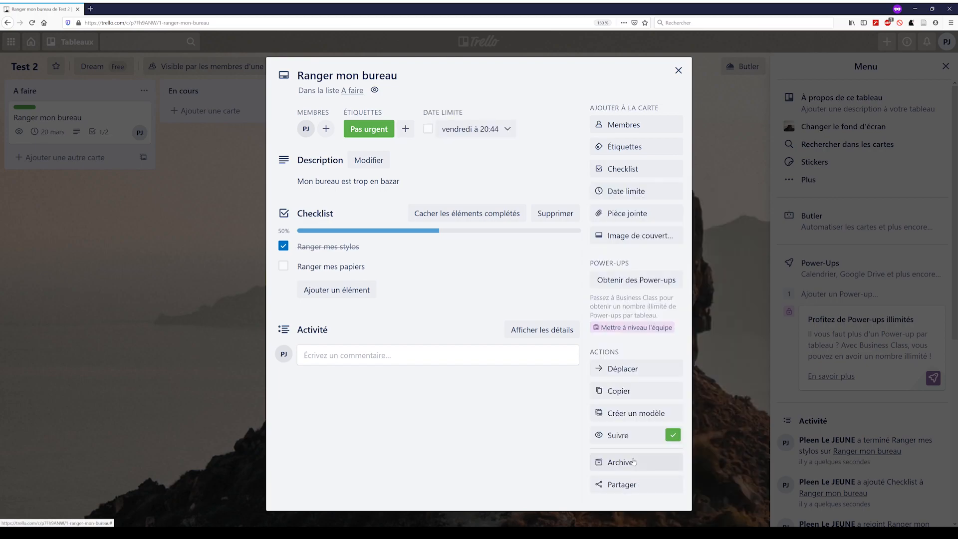
Step: Check the attachment sources available for the card without attaching anything, and move the card from "A faire" to the "En cours" list
click(620, 219)
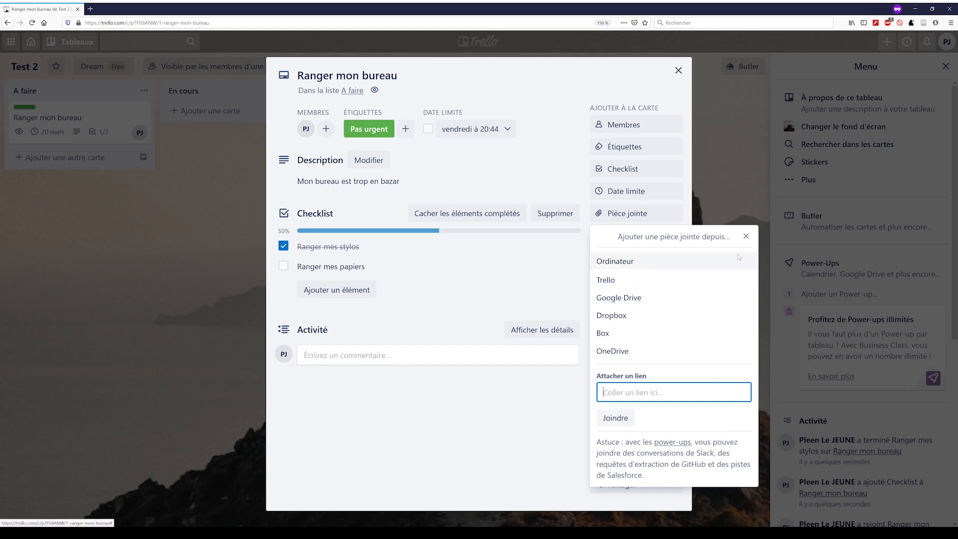
click(745, 237)
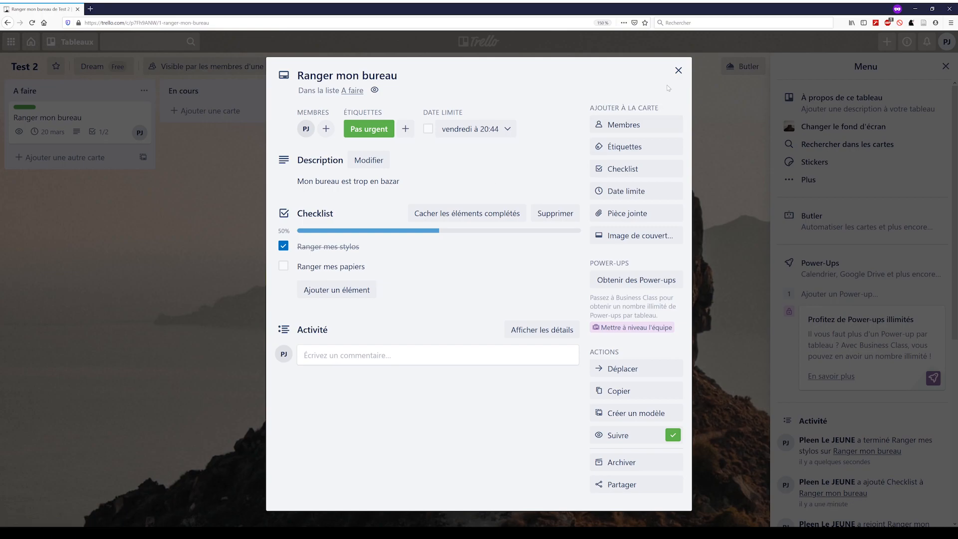
click(678, 71)
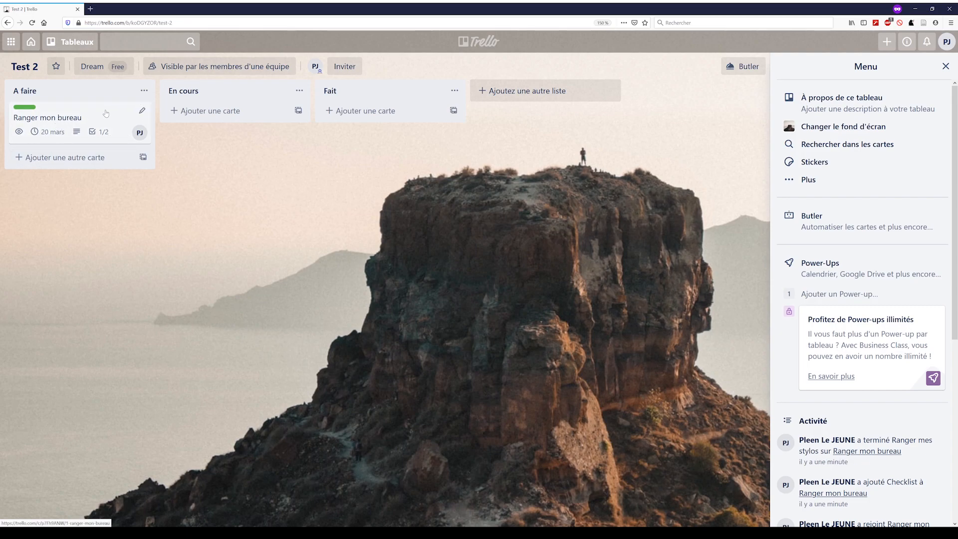
drag(105, 115, 264, 112)
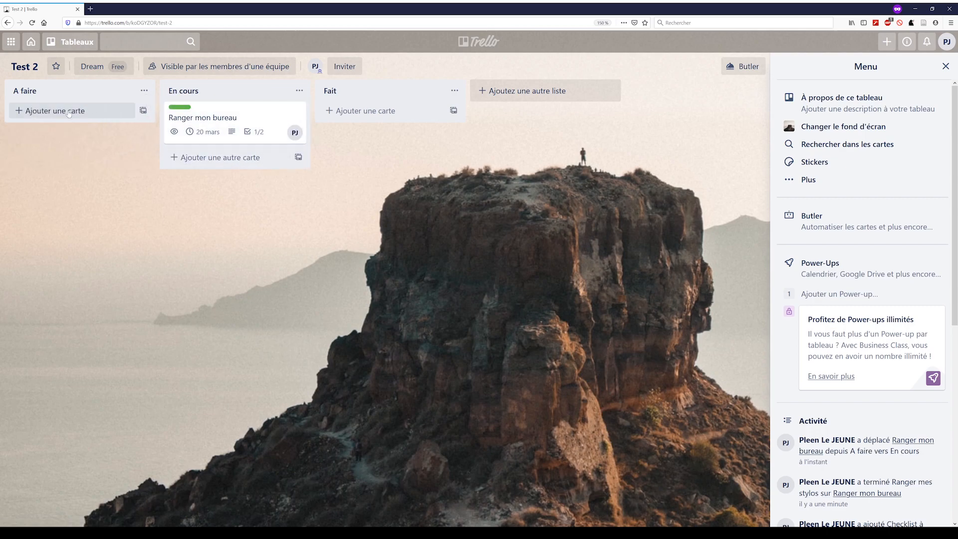
Step: Mark the checklist item "Ranger mes papiers" as completed and move the "Ranger mon bureau" card to the "Fait" list
click(257, 117)
click(283, 265)
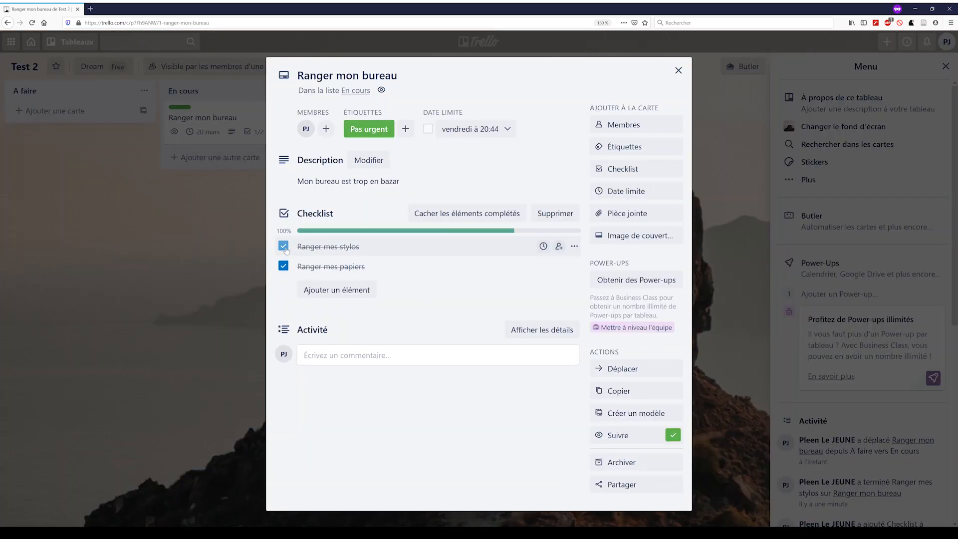
click(678, 70)
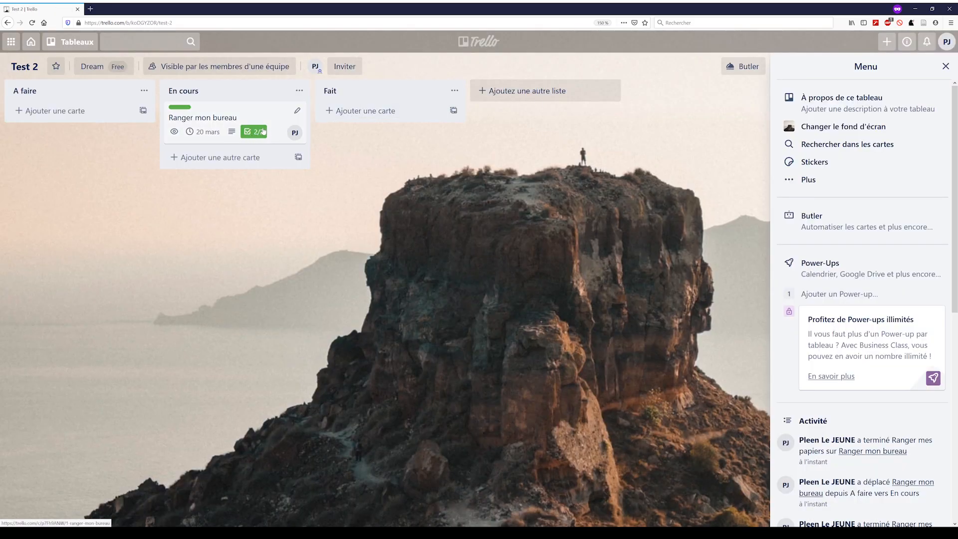
drag(254, 114, 407, 112)
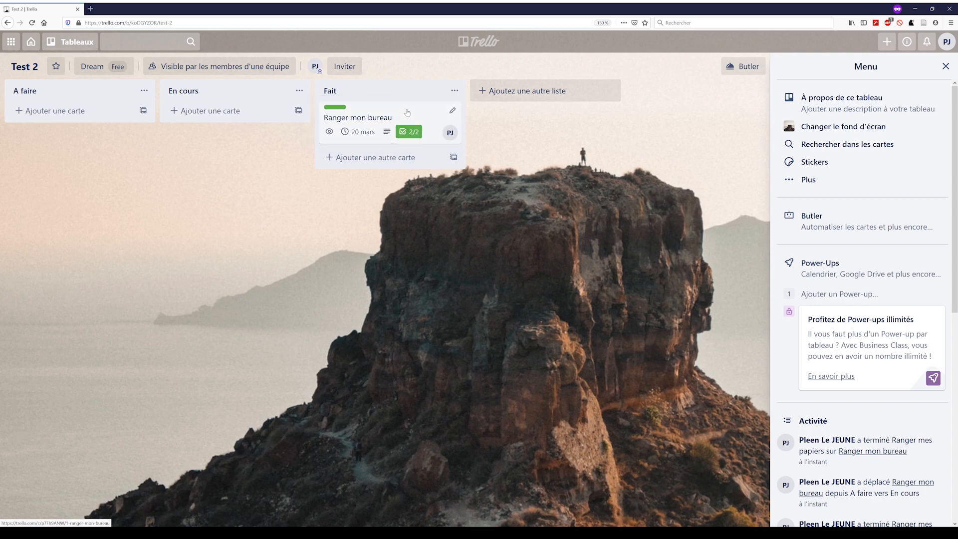